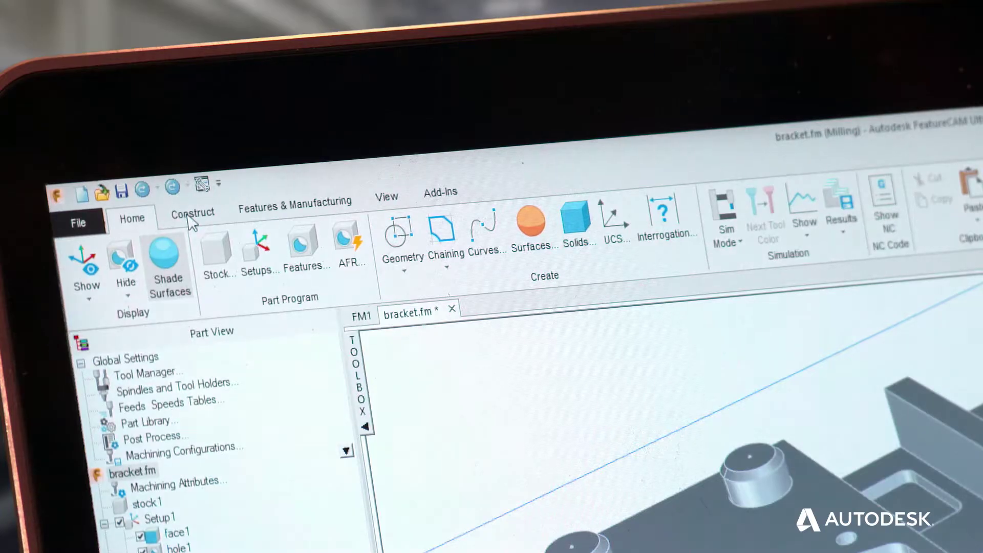
- Browse the Construct and Features & Manufacturing tools, then list the Mill from Curves feature types
left_click(190, 216)
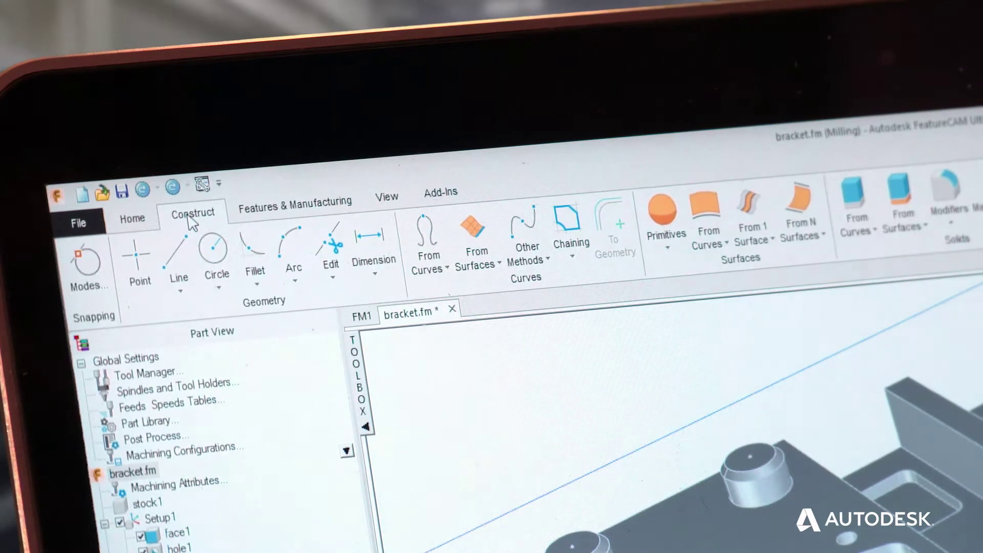
left_click(314, 211)
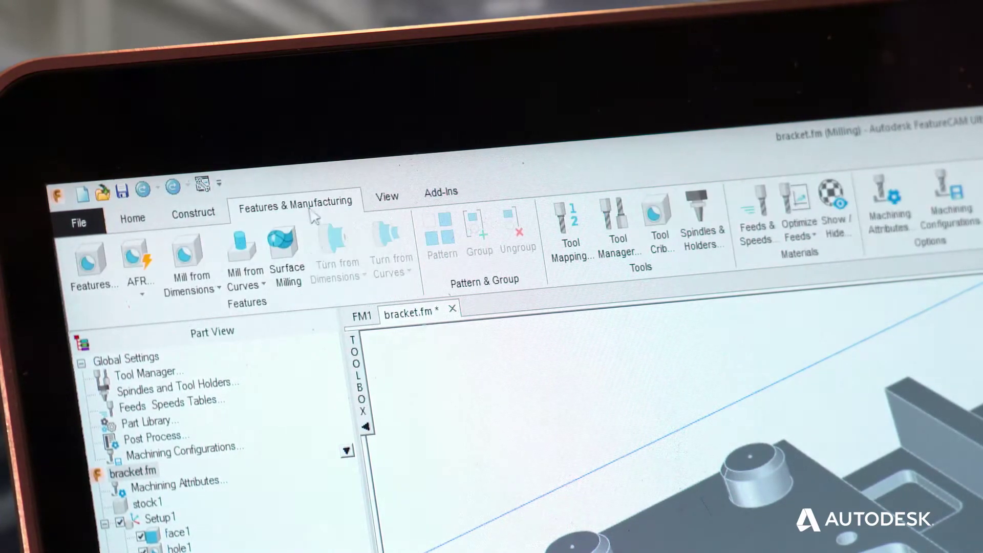
left_click(250, 292)
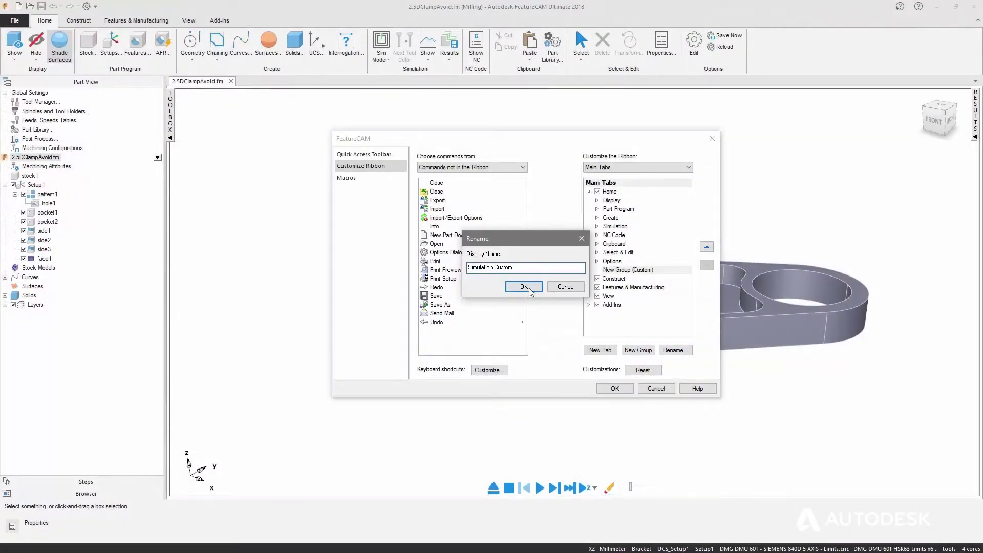
- Confirm the Simulation Custom group name and add Centerline, 3D and Machine from the Simulation commands
left_click(524, 287)
left_click(499, 190)
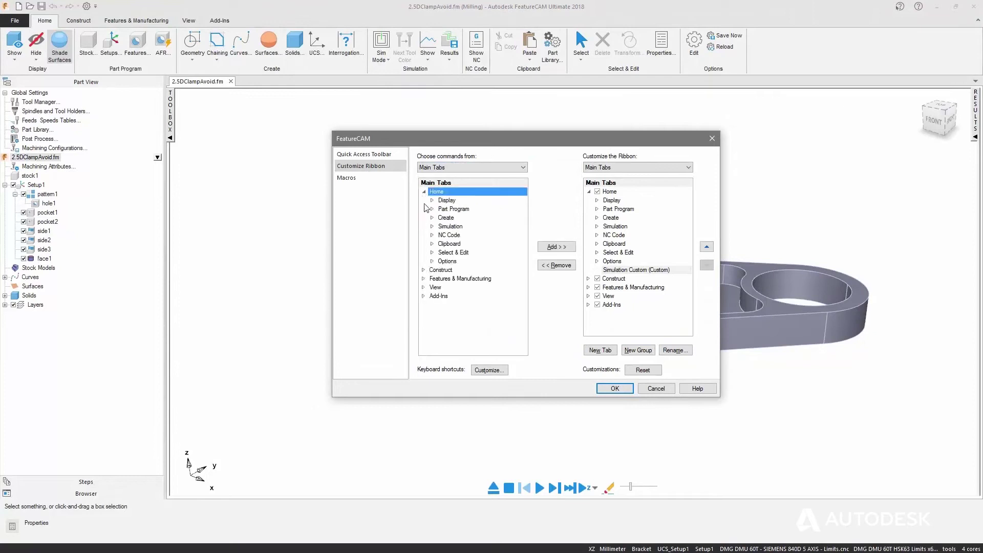
left_click(433, 226)
left_click(517, 254)
left_click(556, 247)
left_click(468, 279)
left_click(557, 247)
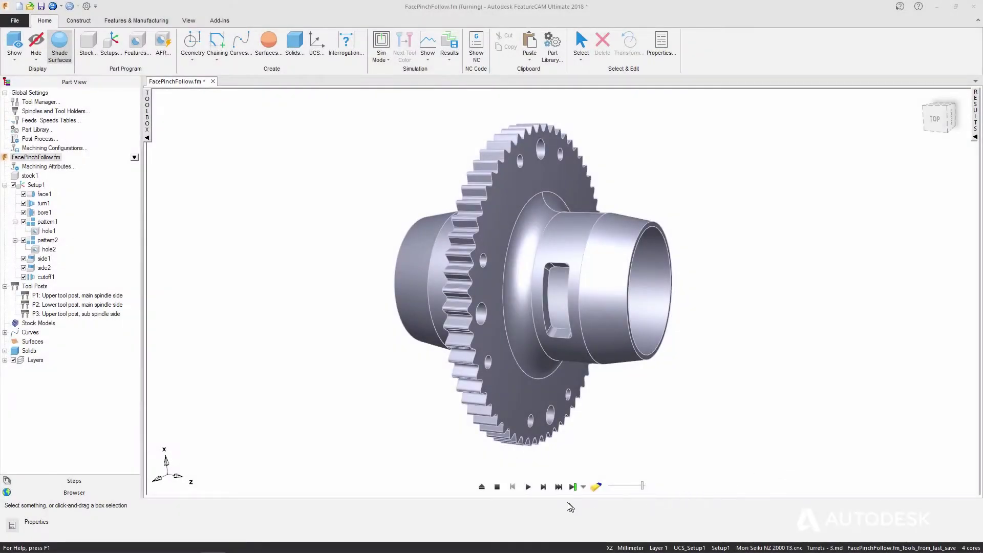
- Show the turned part's toolpaths and open its three turret NC programs in the Multi-Channel Editor
left_click(559, 487)
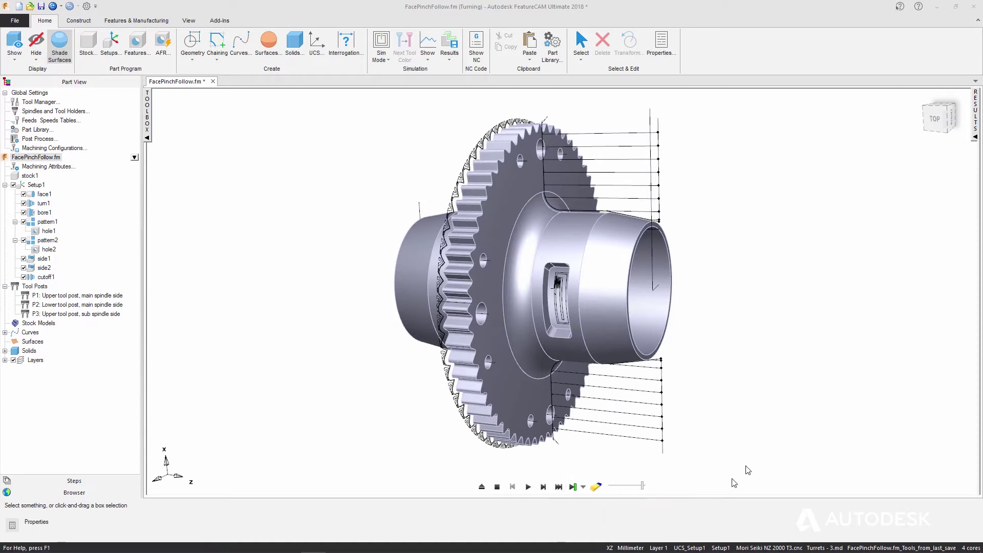
left_click(974, 140)
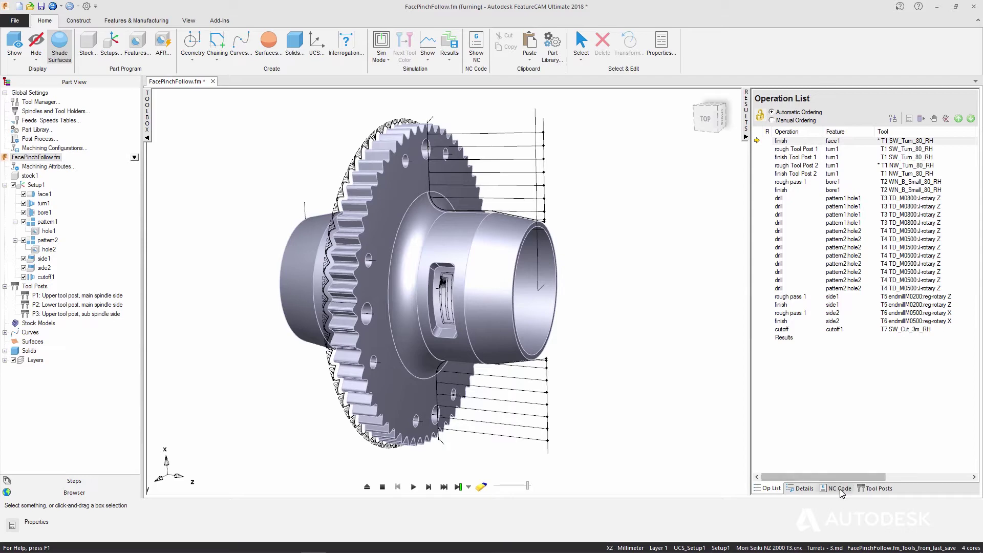
left_click(839, 488)
left_click(969, 128)
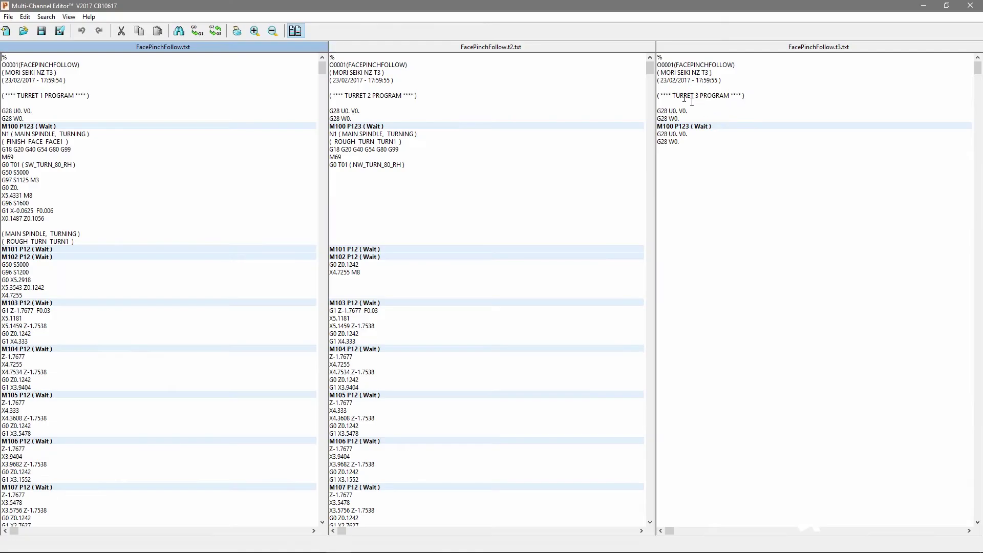
scroll(650, 74, "down", 19)
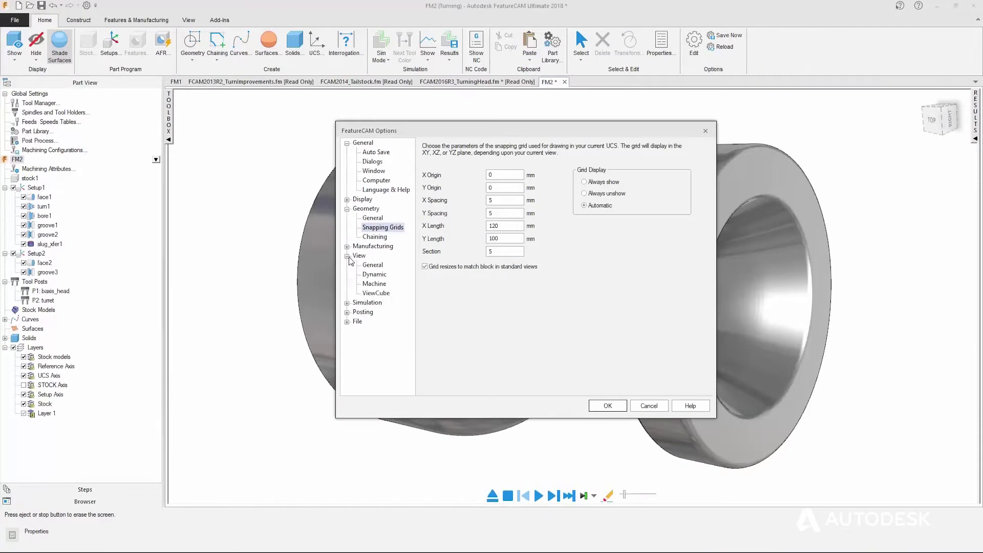
- Review the Machine, 2D/3D Shaded and Round Stock simulation options, then apply them with OK
left_click(375, 284)
left_click(382, 321)
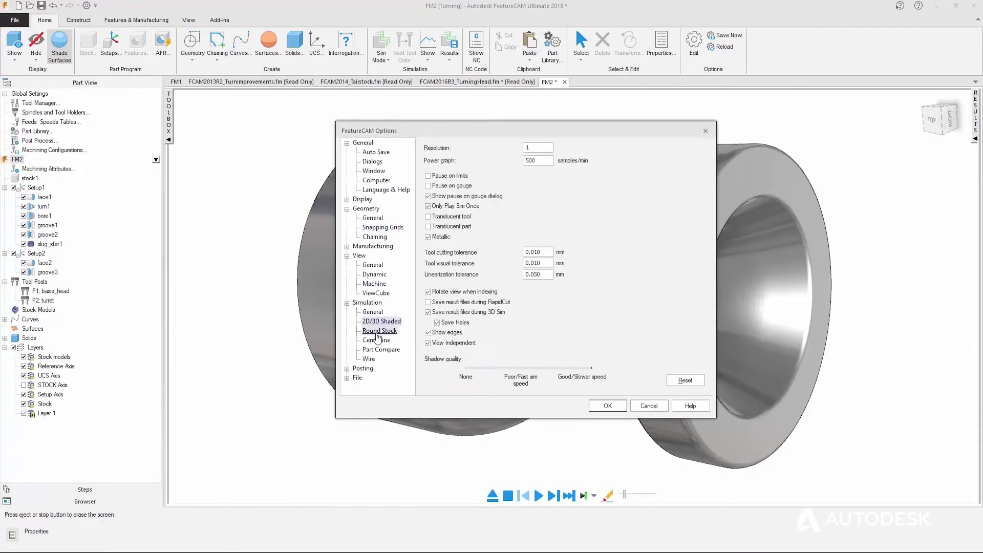
left_click(379, 330)
left_click(608, 406)
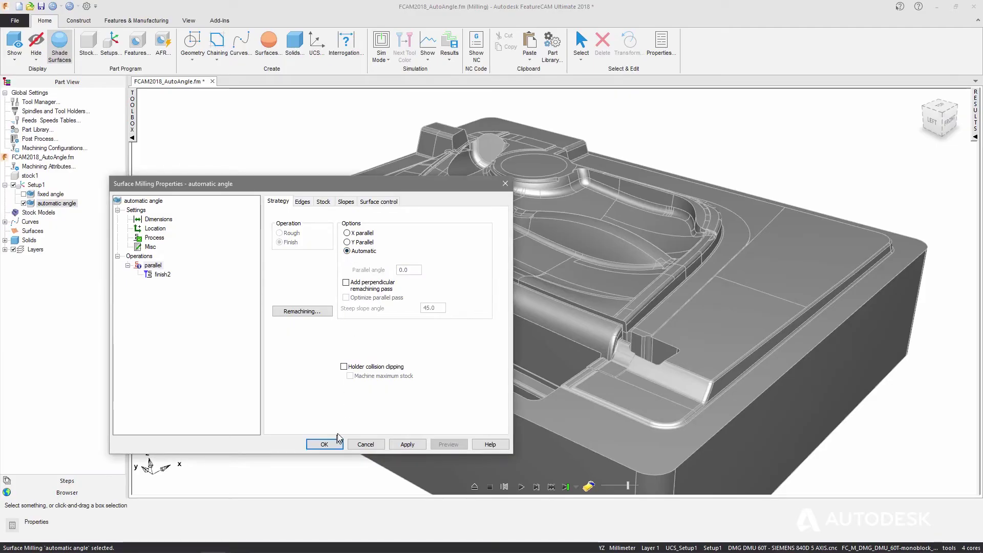
- Accept the automatic-angle surface milling settings, play its toolpaths, then zoom and pan around the pocket
left_click(334, 443)
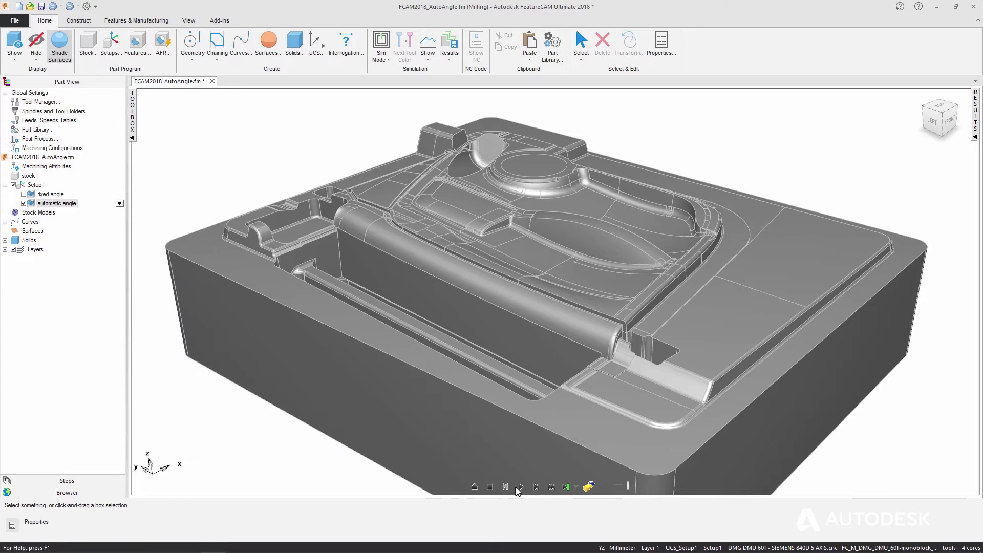
left_click(520, 487)
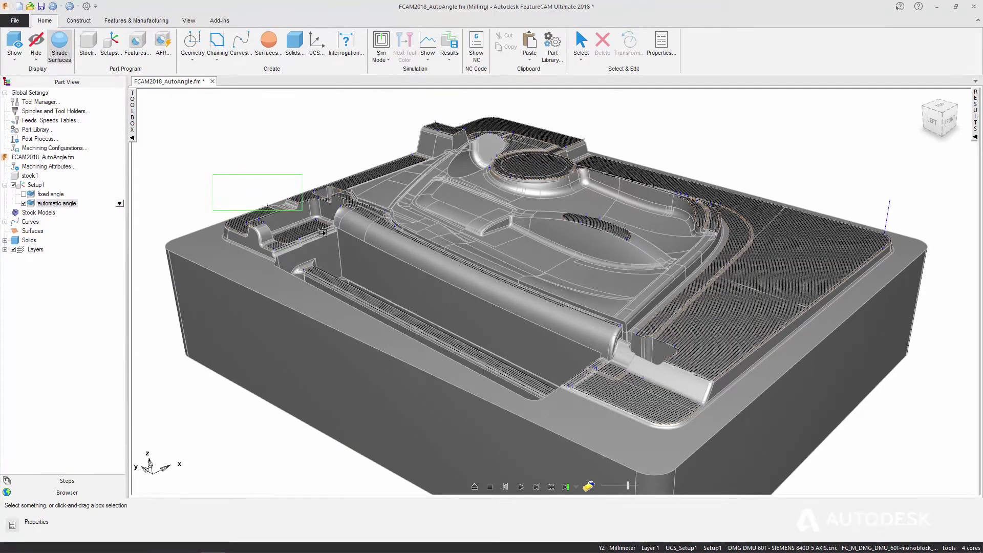
left_click_drag(337, 267, 338, 267)
middle_click_drag(693, 260, 594, 315)
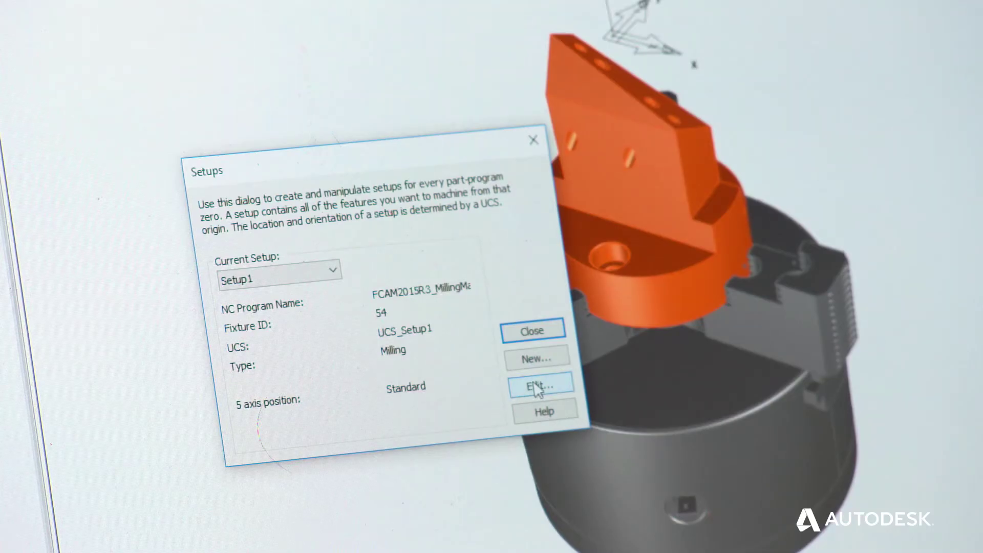
- Change Setup1's 5 axis position from Standard to Use Axis Limits
left_click(536, 387)
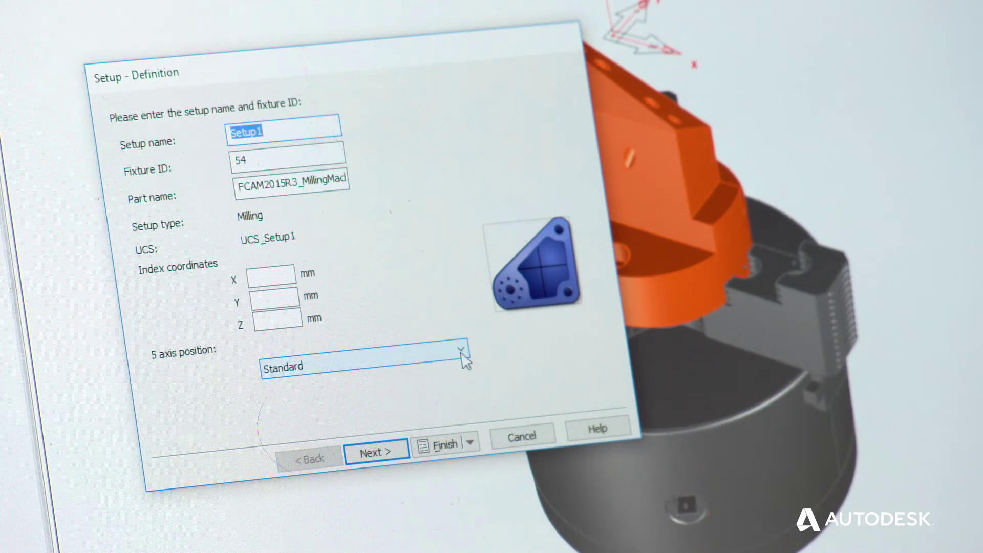
left_click(461, 352)
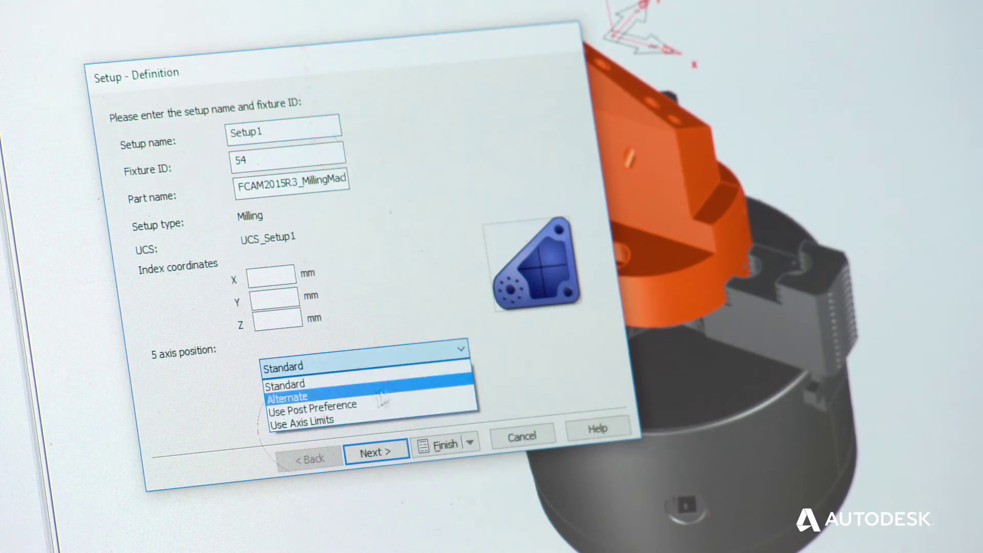
left_click(332, 425)
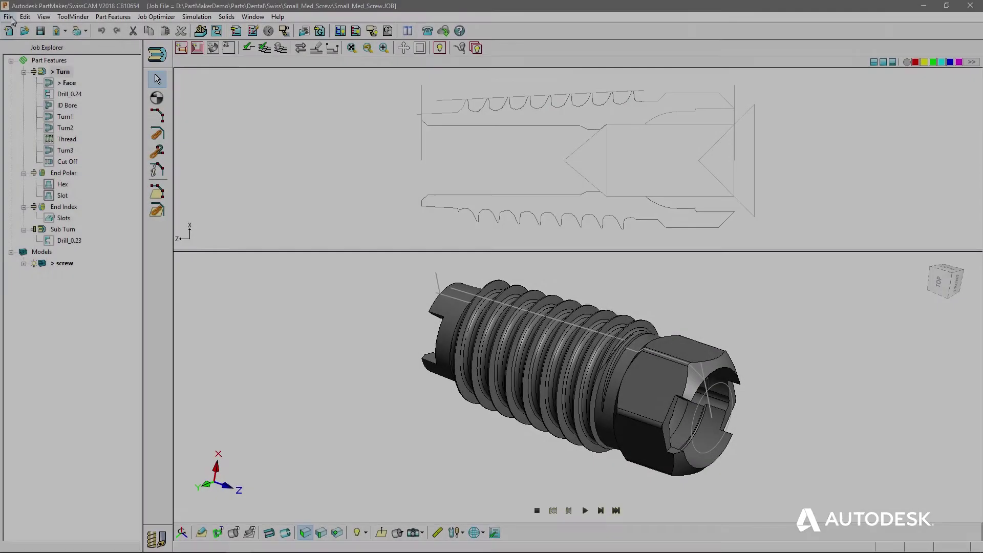
- Generate the screw job's setup sheet with the PRS_params10_notes1_sim_3d template and save it as HTML
left_click(9, 17)
mouse_move(77, 194)
left_click(154, 194)
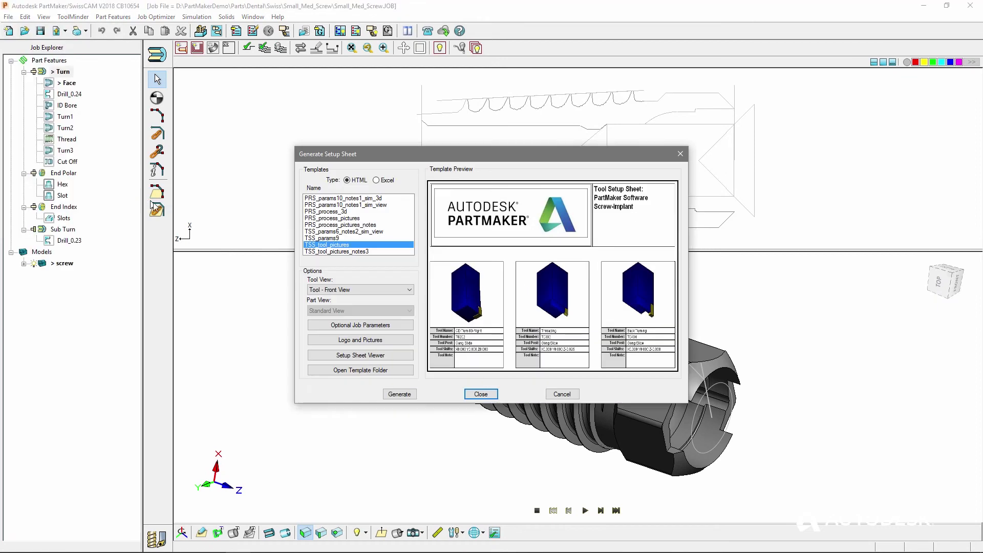
left_click(334, 198)
left_click(409, 398)
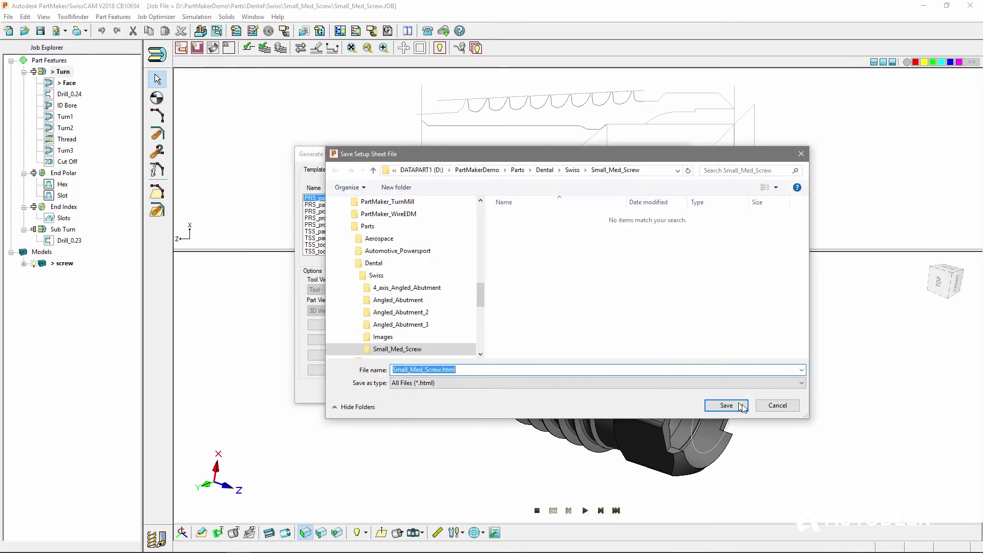
key("Return")
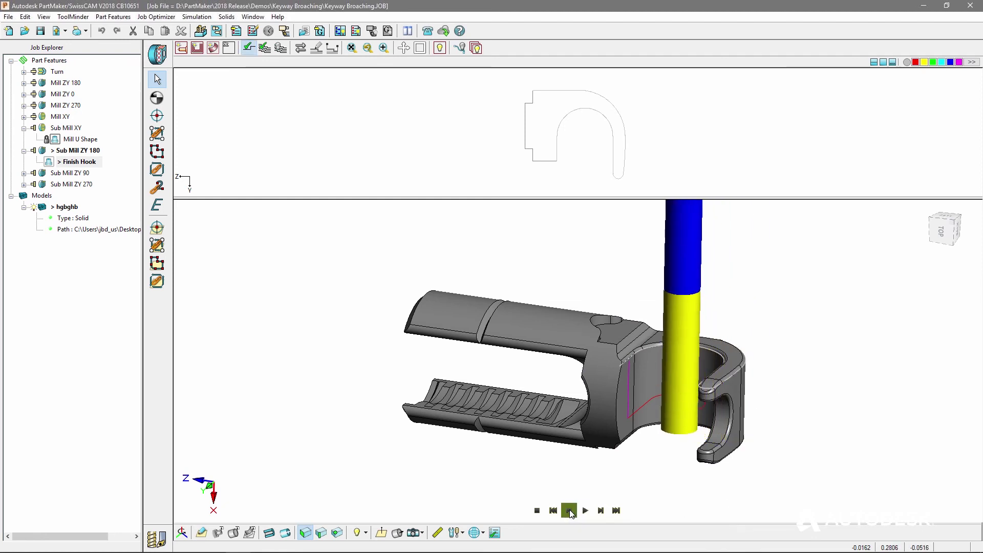
- Play the Sub Mill ZY 180 Finish Hook toolpath simulation
left_click(585, 511)
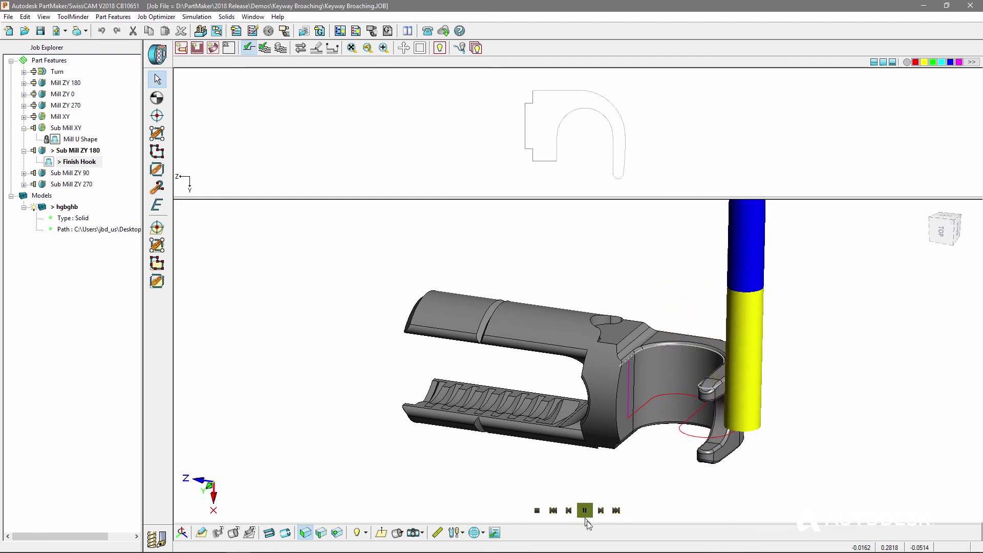